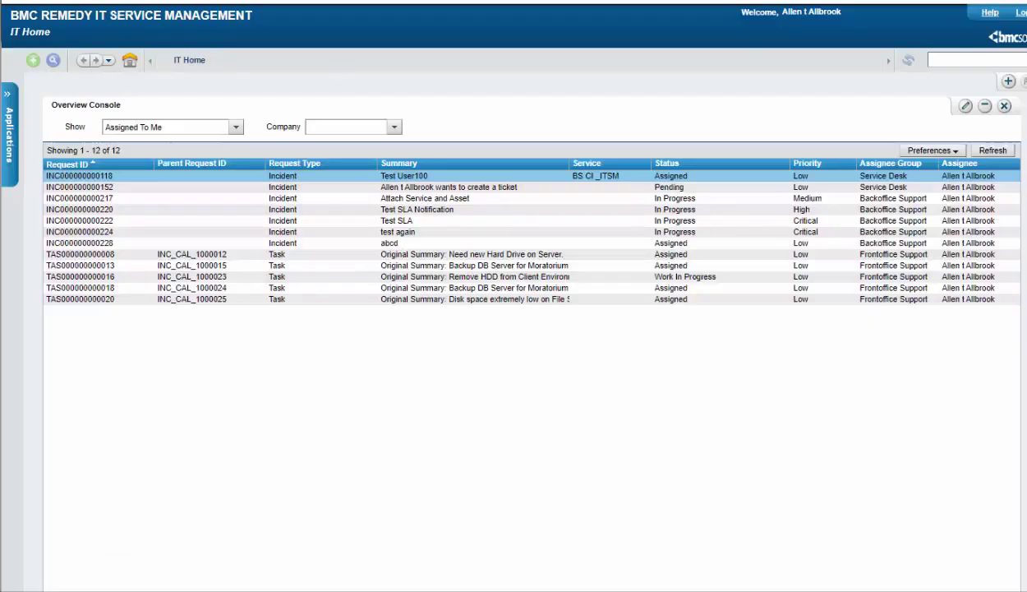
- Open Centralized Configuration under System > General in the AR System Administration Console
{"action": "left_click", "coordinate": [10, 99]}
{"action": "mouse_move", "coordinate": [56, 130]}
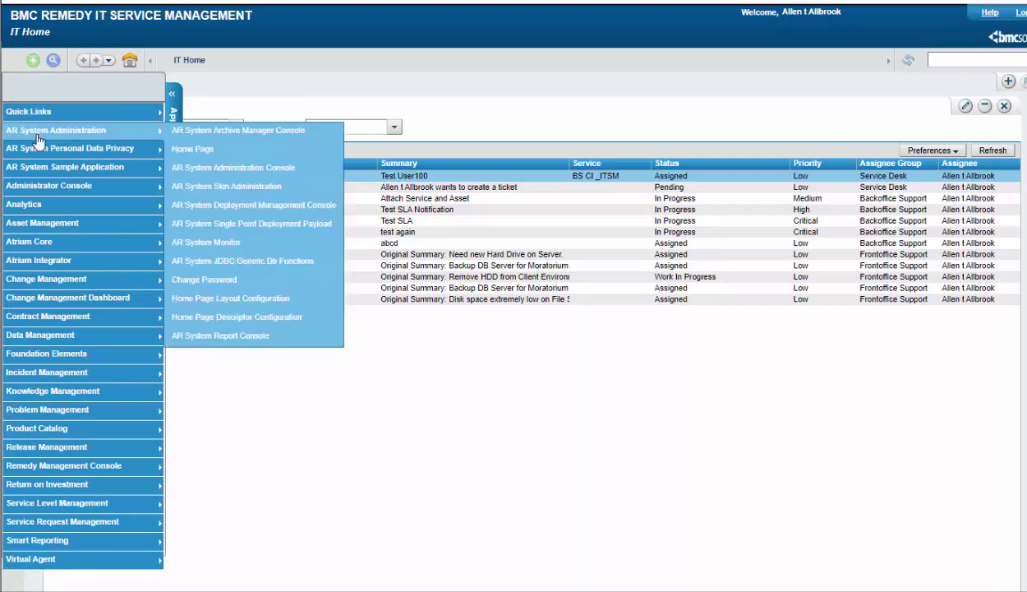
{"action": "left_click", "coordinate": [220, 168]}
{"action": "left_click", "coordinate": [35, 43]}
{"action": "left_click", "coordinate": [41, 61]}
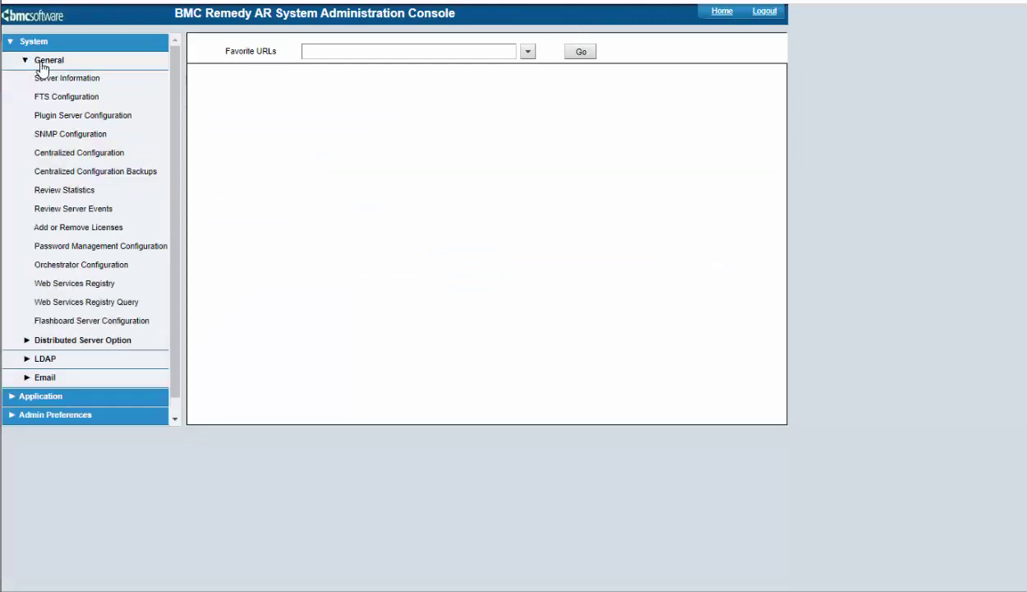
{"action": "left_click", "coordinate": [64, 153]}
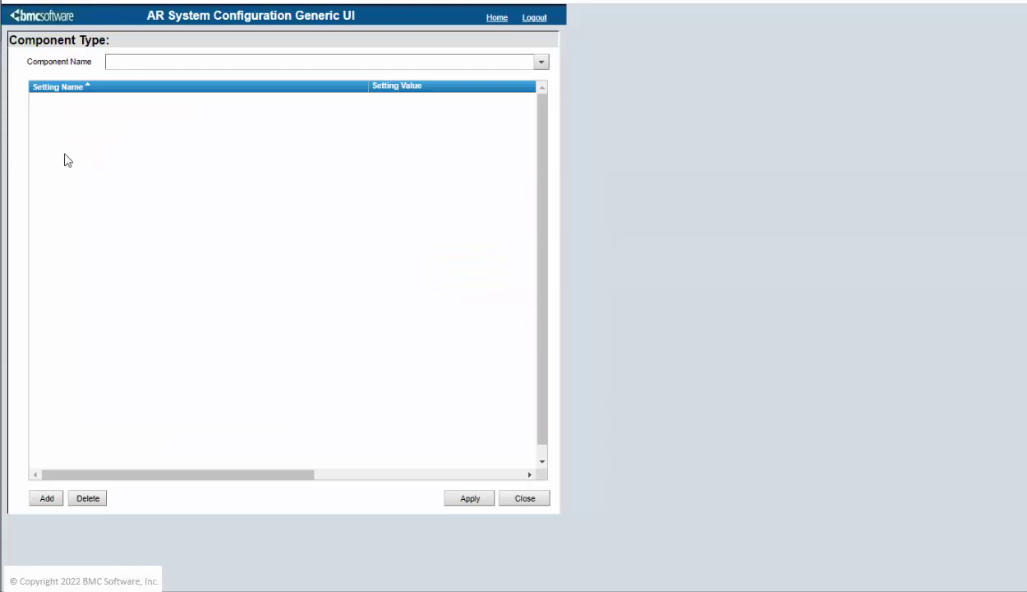
- Load the com.bmc.arsys.smartit component settings and scroll through the list and back to the top
{"action": "left_click", "coordinate": [542, 64]}
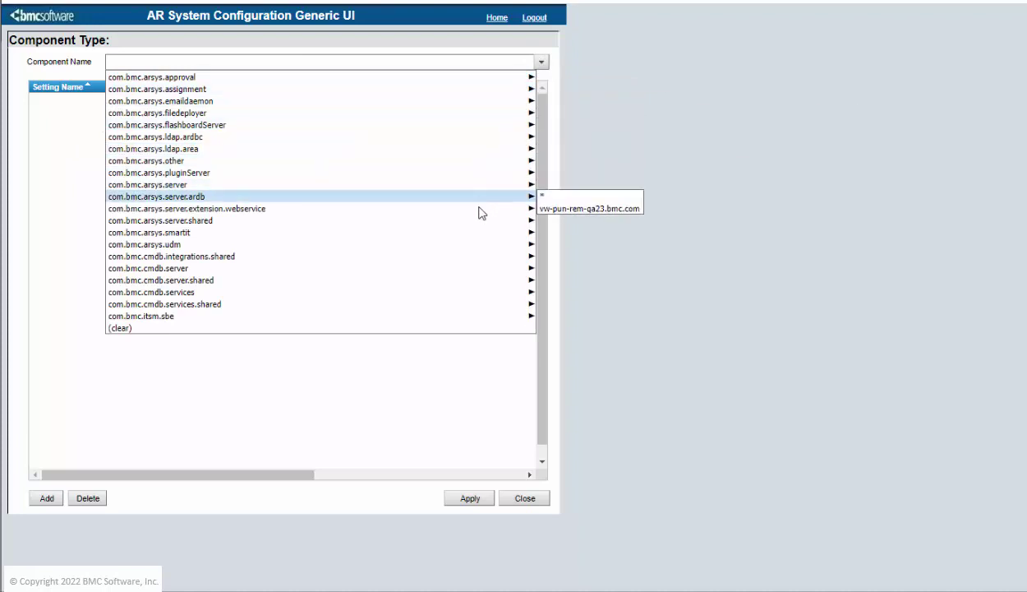
{"action": "mouse_move", "coordinate": [320, 233]}
{"action": "left_click", "coordinate": [545, 234]}
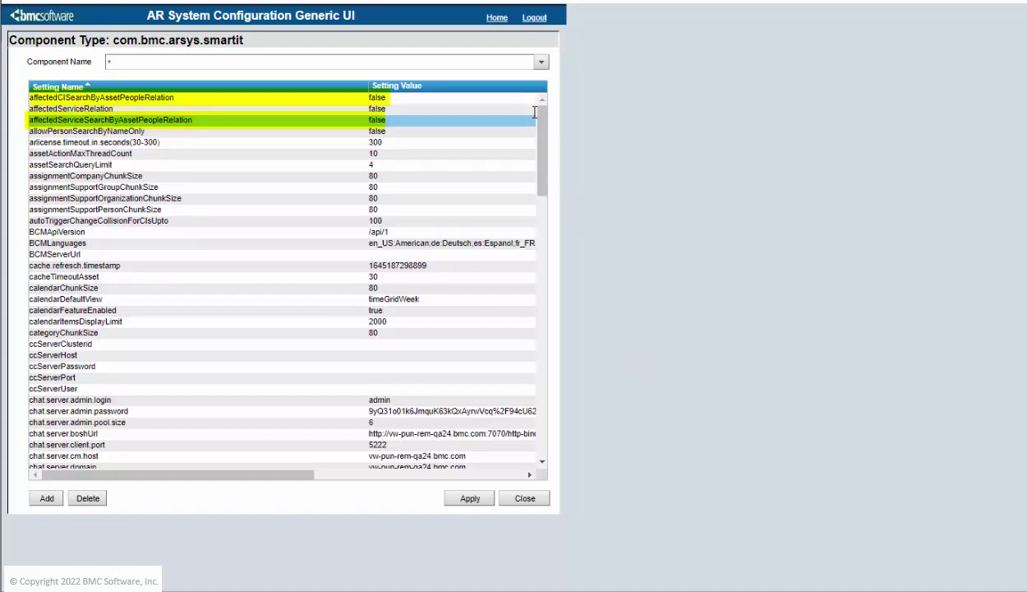
{"action": "left_click_drag", "start_coordinate": [543, 144], "coordinate": [580, 446]}
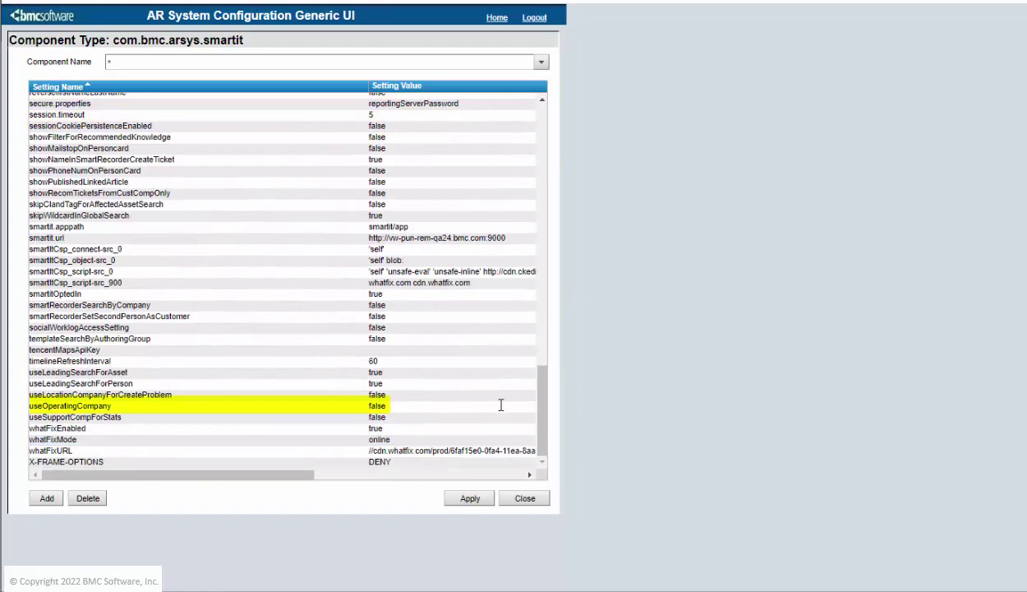
{"action": "left_click_drag", "start_coordinate": [543, 425], "coordinate": [542, 135]}
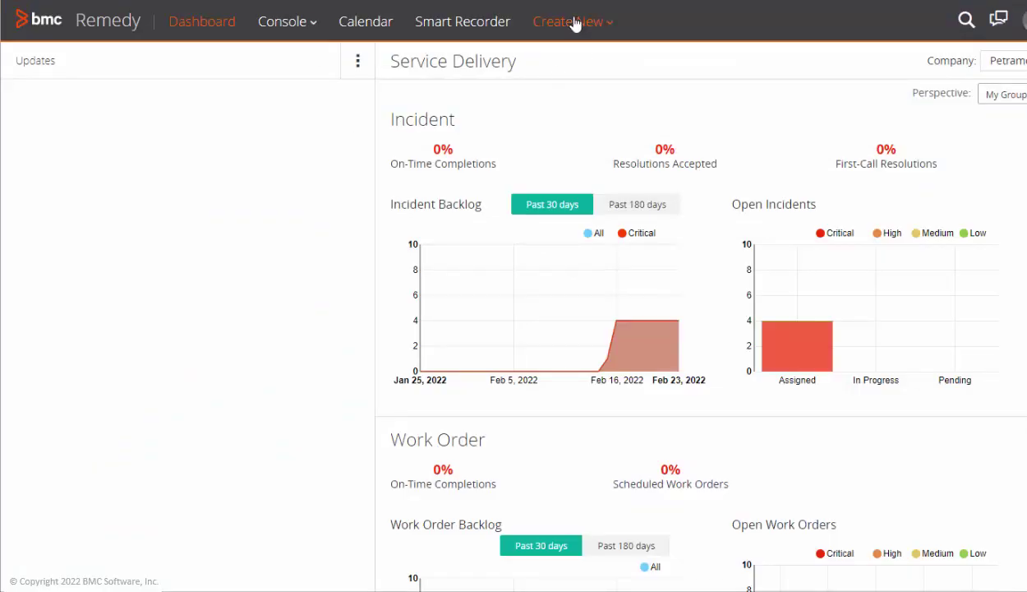
- Start a new incident with the matching Petramco customer selected
{"action": "left_click", "coordinate": [574, 25]}
{"action": "left_click", "coordinate": [570, 50]}
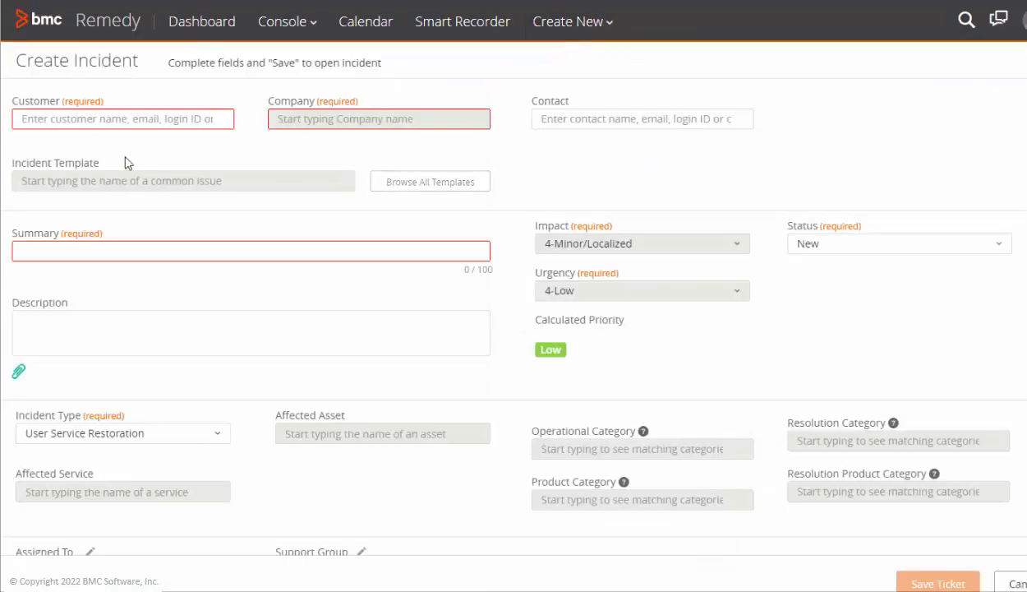
{"action": "left_click", "coordinate": [168, 115]}
{"action": "type", "text": "cjen"}
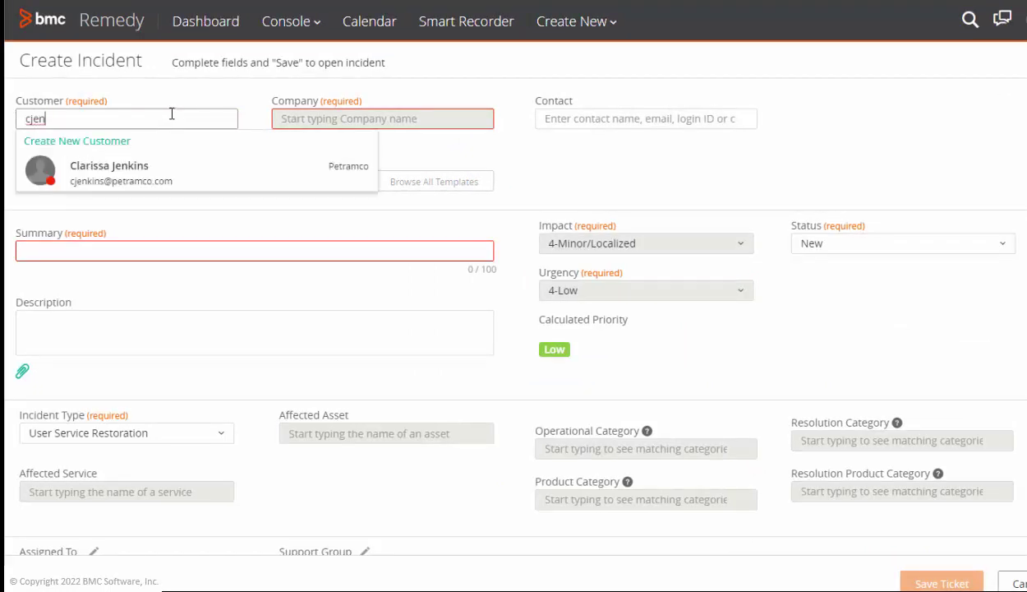
{"action": "left_click", "coordinate": [141, 169]}
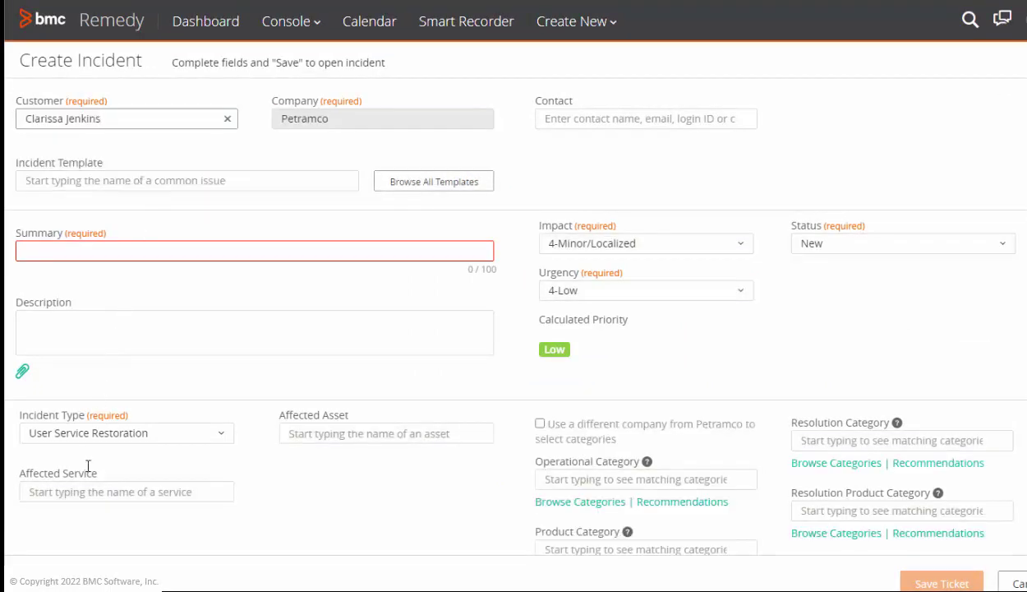
- Search Affected Service for 'file' and Affected Asset for 'prin'
{"action": "scroll", "coordinate": [129, 477], "scroll_direction": "down", "scroll_amount": 2}
{"action": "left_click", "coordinate": [111, 338]}
{"action": "type", "text": "file"}
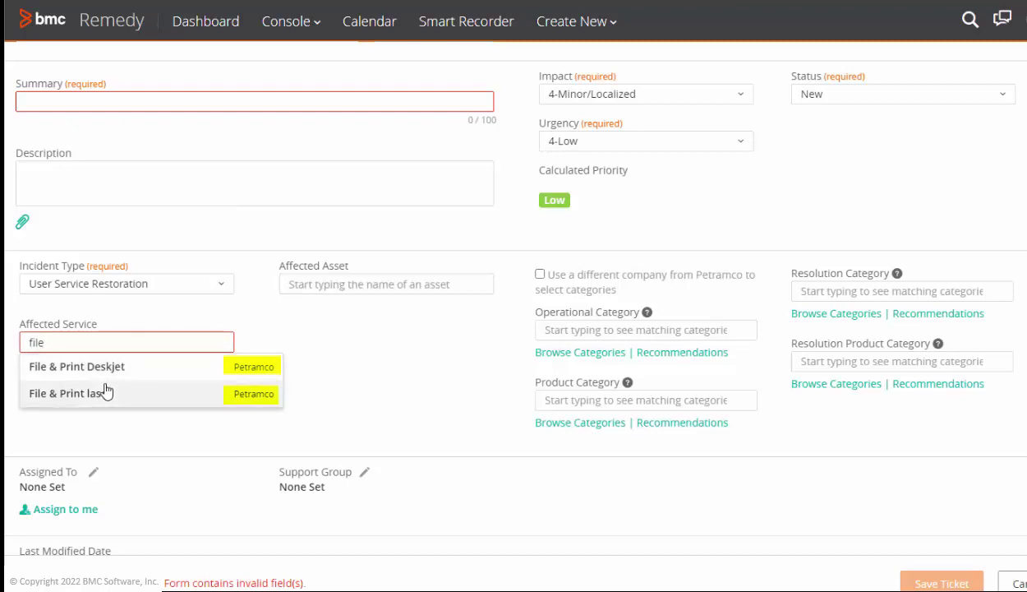
{"action": "left_click", "coordinate": [346, 286]}
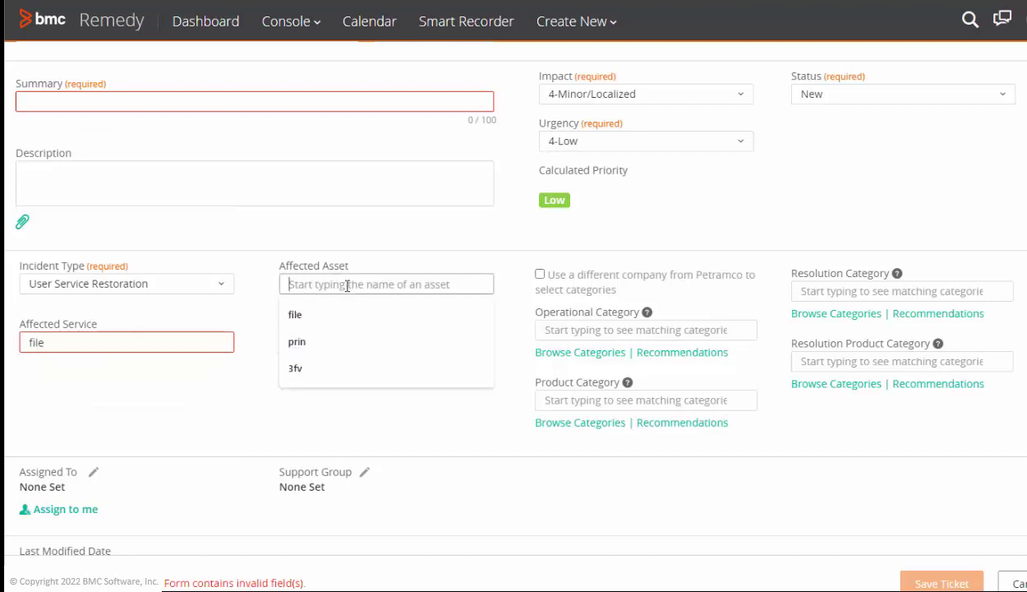
{"action": "type", "text": "prin"}
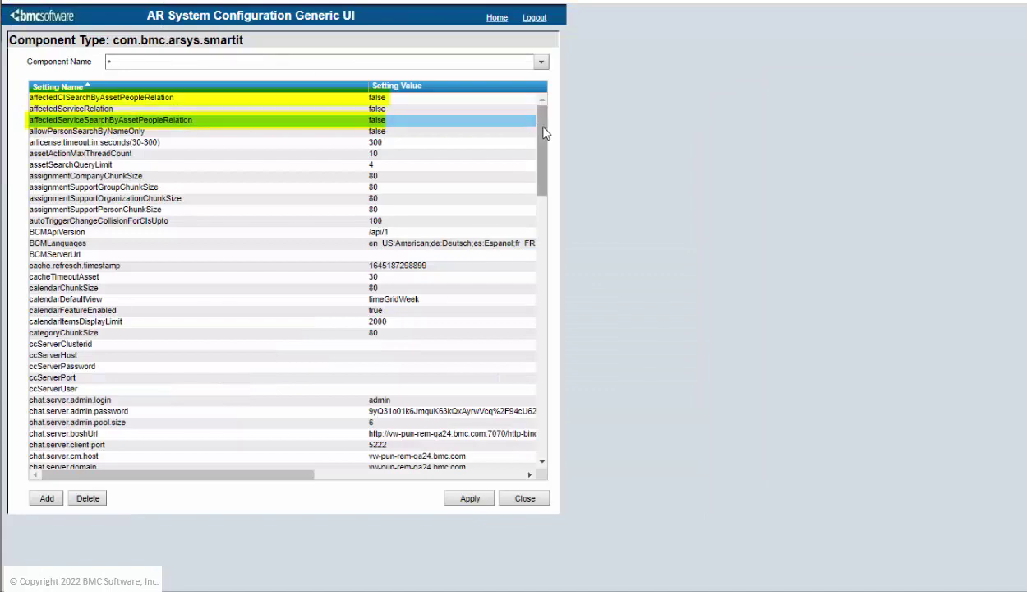
- Set affectedCISearchByAssetPeopleRelation and affectedServiceSearchByAssetPeopleRelation to true and apply
{"action": "left_click", "coordinate": [381, 97]}
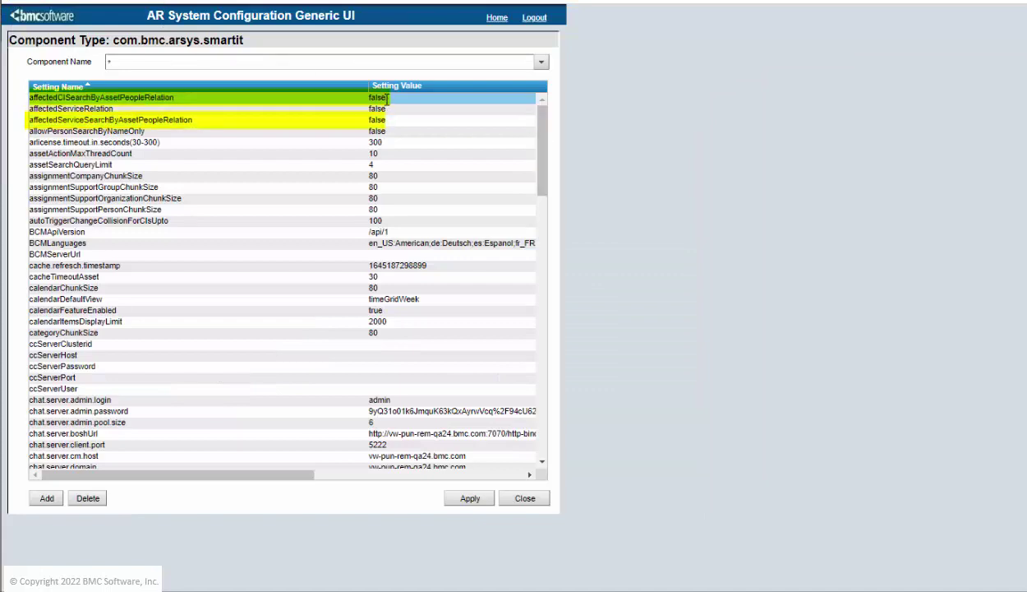
{"action": "double_click", "coordinate": [386, 98]}
{"action": "type", "text": "t"}
{"action": "type", "text": "t"}
{"action": "type", "text": "ru"}
{"action": "type", "text": "e"}
{"action": "left_click", "coordinate": [395, 120]}
{"action": "key", "text": "BackSpace"}
{"action": "key", "text": "BackSpace"}
{"action": "key", "text": "BackSpace"}
{"action": "key", "text": "BackSpace"}
{"action": "key", "text": "BackSpace"}
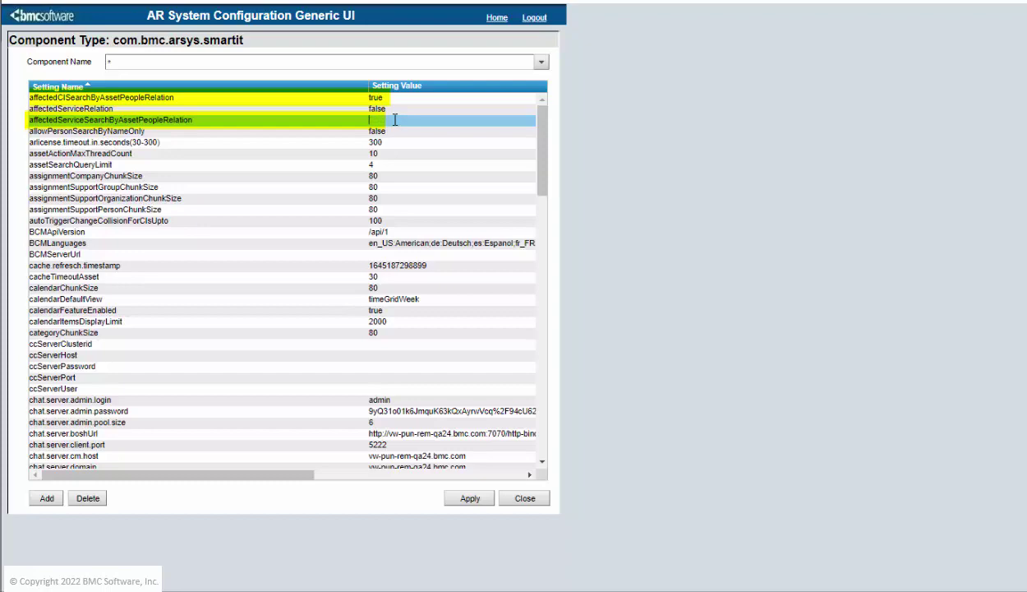
{"action": "type", "text": "true"}
{"action": "left_click", "coordinate": [485, 499]}
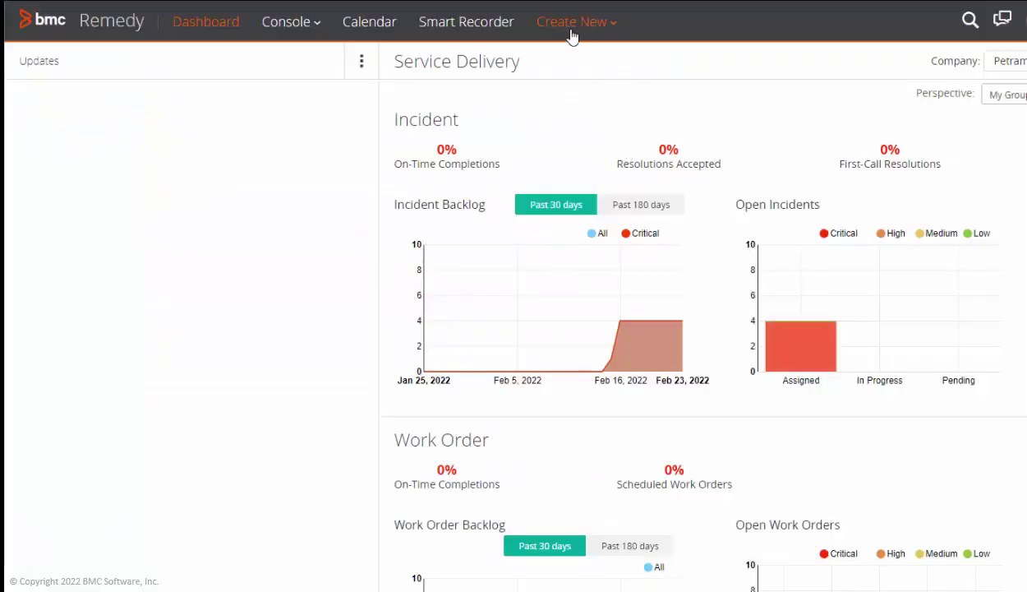
- Start another new incident for the matching Petramco customer
{"action": "left_click", "coordinate": [567, 25]}
{"action": "left_click", "coordinate": [573, 56]}
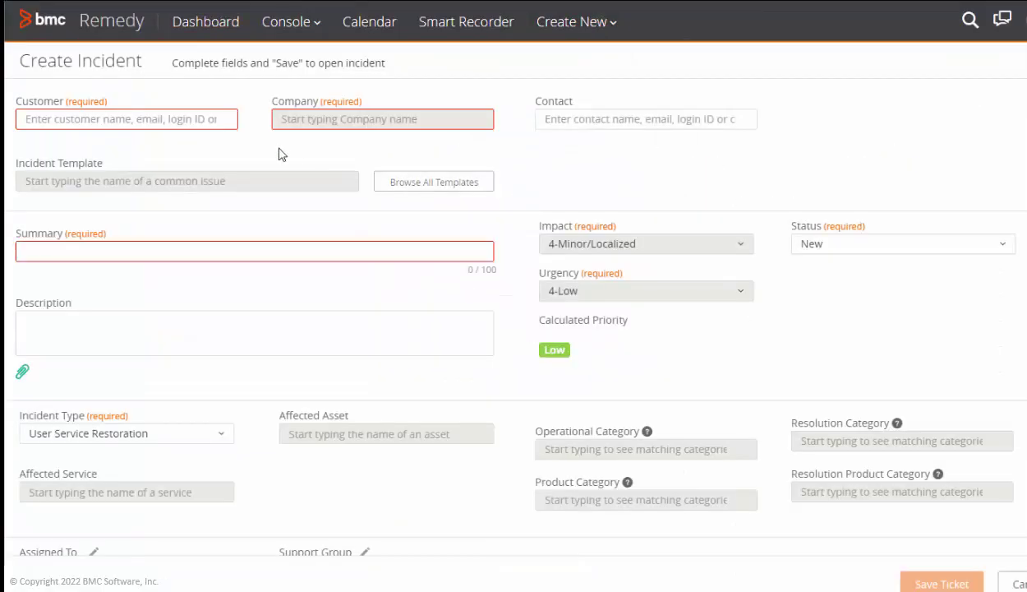
{"action": "type", "text": "cjen"}
{"action": "left_click", "coordinate": [91, 175]}
- Search Affected Service for 'file' and Affected Asset for 'prin' to see both companies' results
{"action": "scroll", "coordinate": [154, 452], "scroll_direction": "down", "scroll_amount": 3}
{"action": "left_click", "coordinate": [142, 300]}
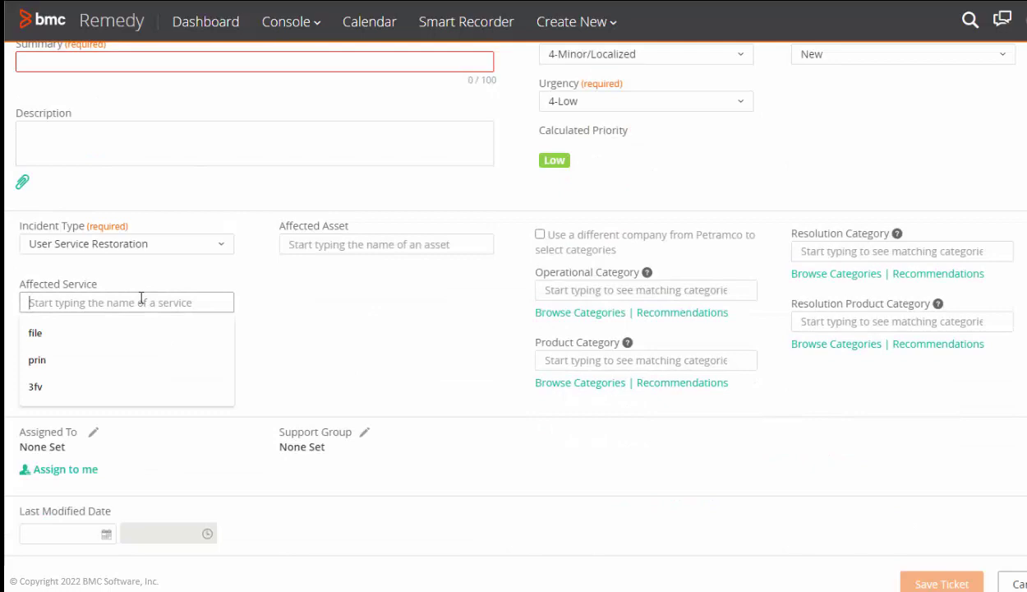
{"action": "type", "text": "file"}
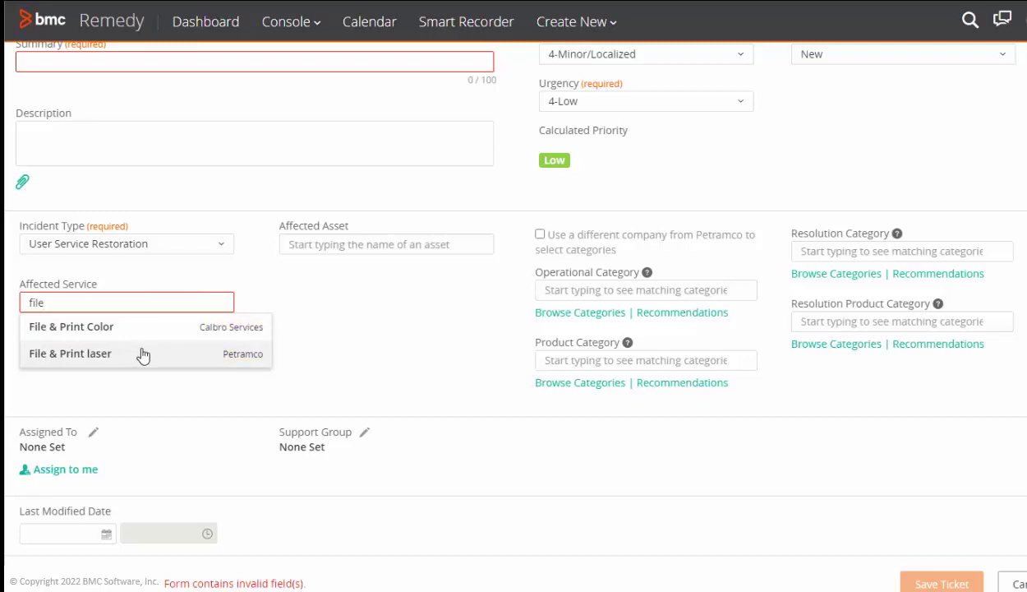
{"action": "left_click", "coordinate": [370, 247]}
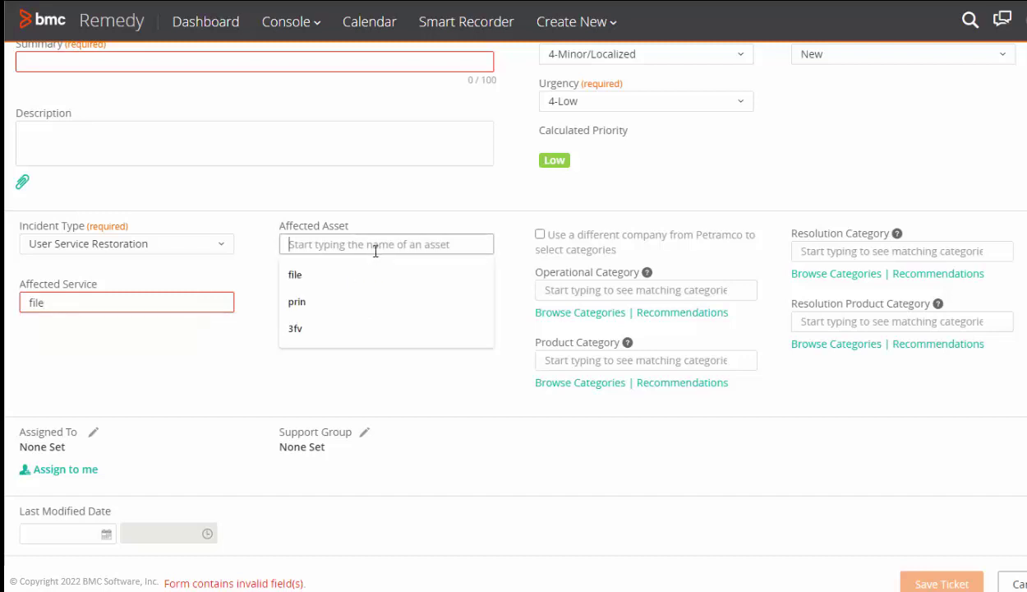
{"action": "type", "text": "prin"}
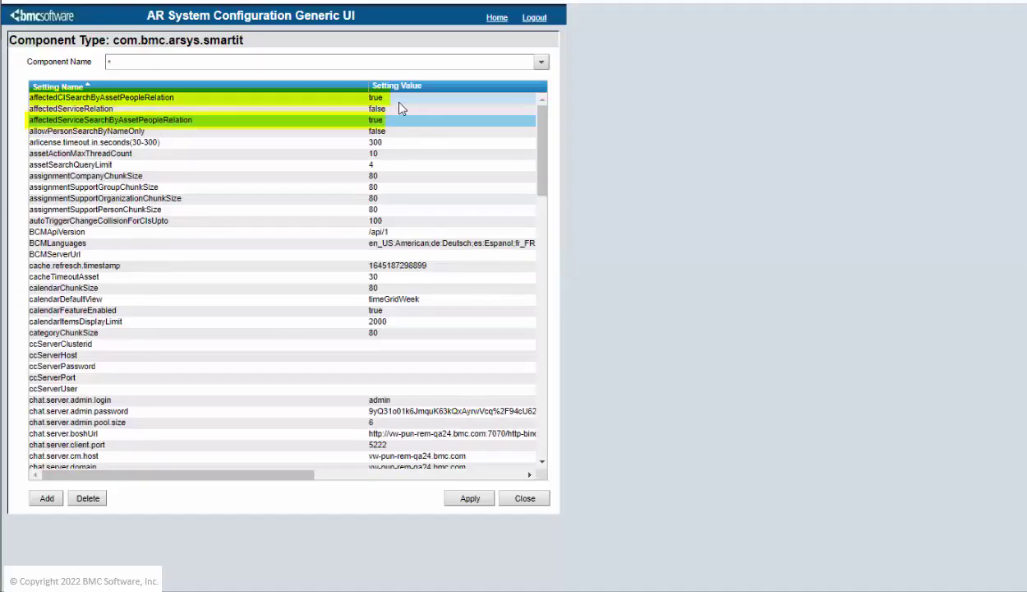
- Change both AssetPeopleRelation settings to false and useOperatingCompany to true
{"action": "double_click", "coordinate": [399, 100]}
{"action": "type", "text": "fa"}
{"action": "double_click", "coordinate": [400, 120]}
{"action": "type", "text": "fa"}
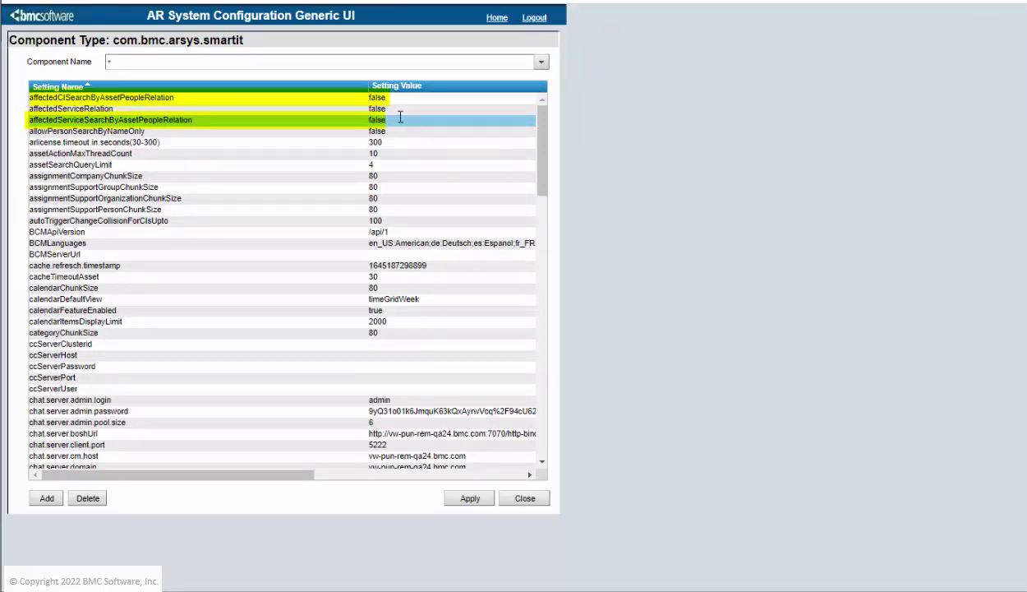
{"action": "left_click_drag", "start_coordinate": [544, 156], "coordinate": [496, 438]}
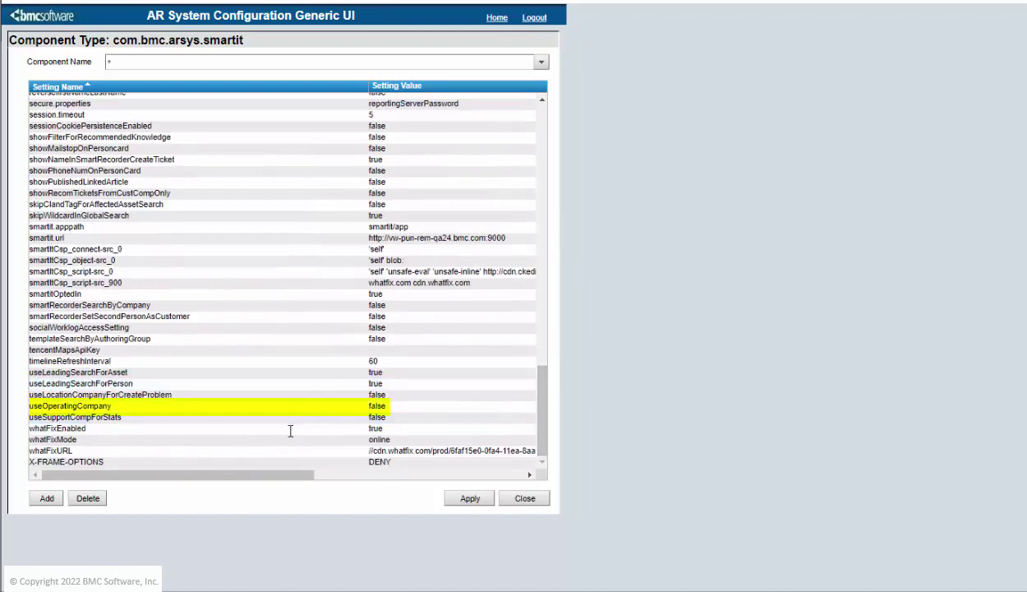
{"action": "double_click", "coordinate": [380, 406]}
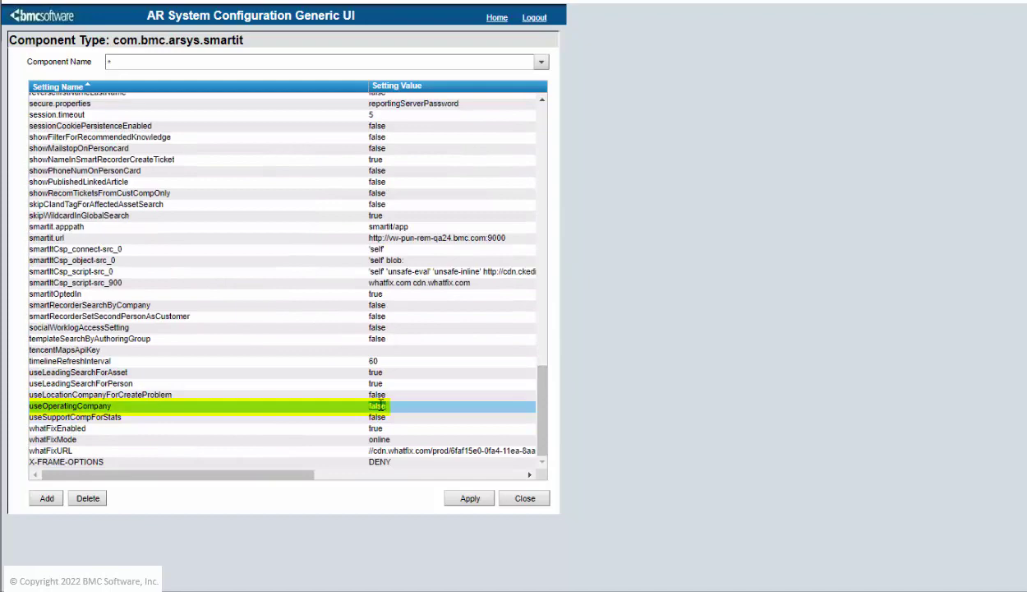
{"action": "type", "text": "true"}
- Apply the useOperatingCompany change and start a new incident for the Petramco customer
{"action": "left_click", "coordinate": [470, 499]}
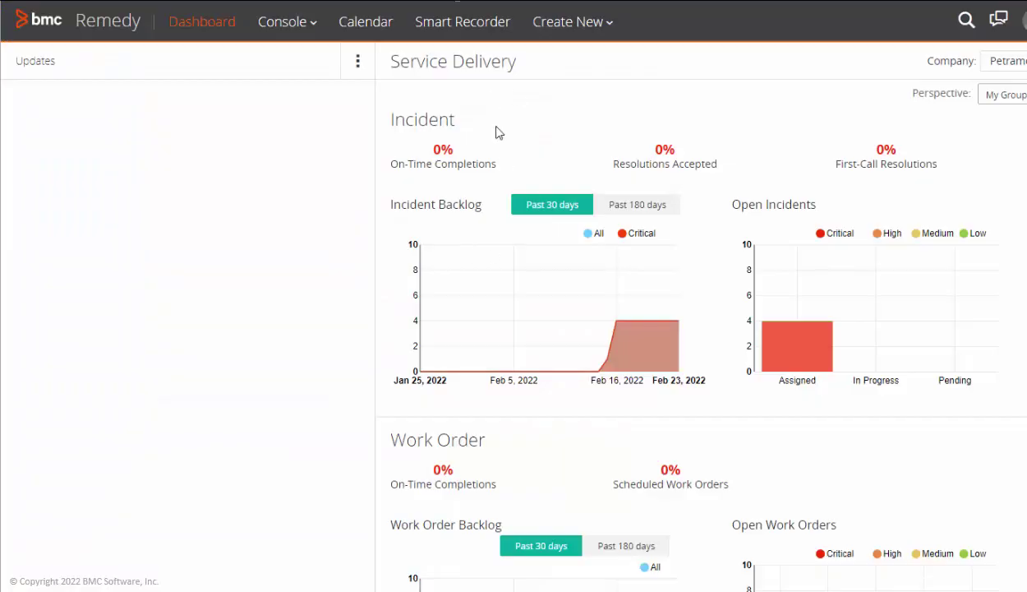
{"action": "left_click", "coordinate": [564, 25]}
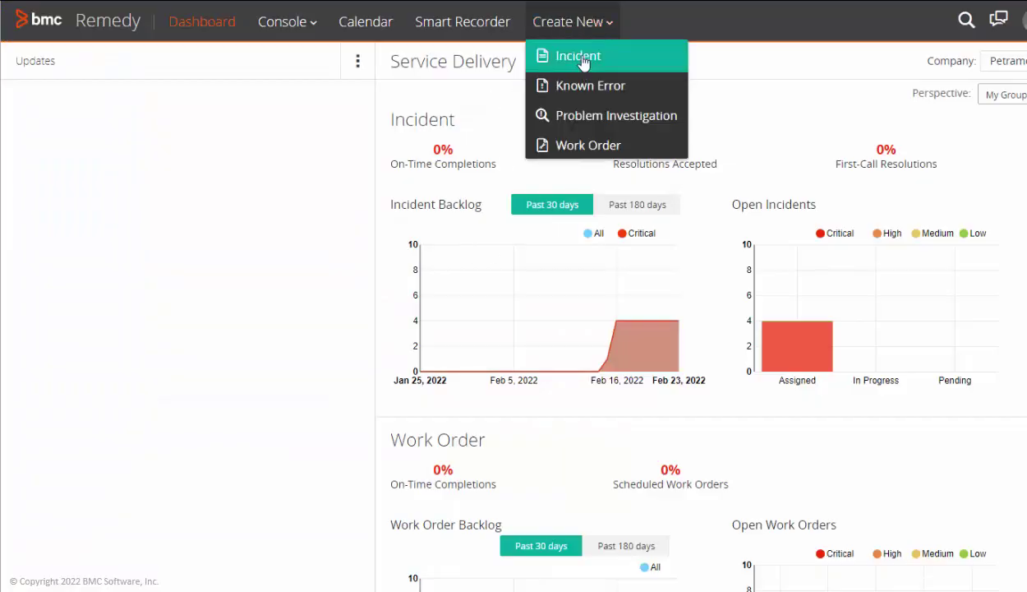
{"action": "left_click", "coordinate": [575, 58]}
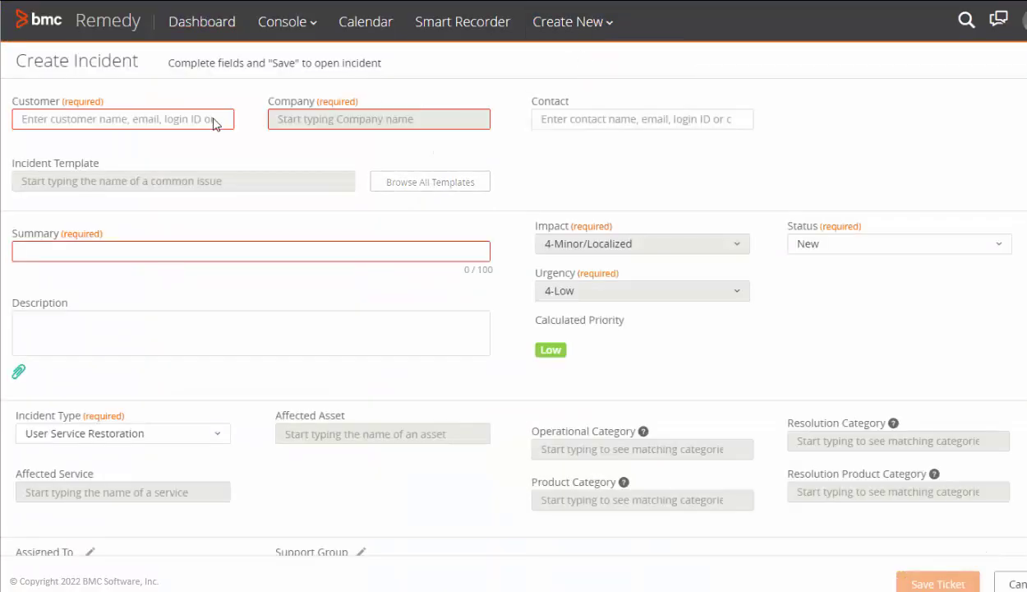
{"action": "left_click", "coordinate": [205, 119]}
{"action": "type", "text": "cjen"}
{"action": "left_click", "coordinate": [129, 173]}
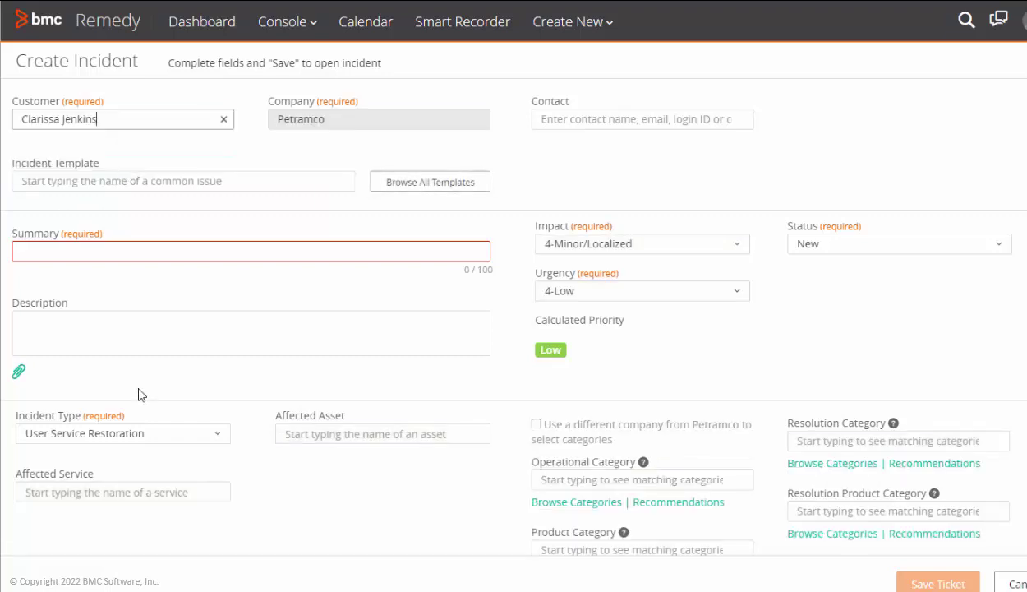
- Search Affected Service for 'file' and Affected Asset for 'prin', showing only Petramco results
{"action": "scroll", "coordinate": [119, 448], "scroll_direction": "down", "scroll_amount": 1}
{"action": "left_click", "coordinate": [46, 415]}
{"action": "type", "text": "file"}
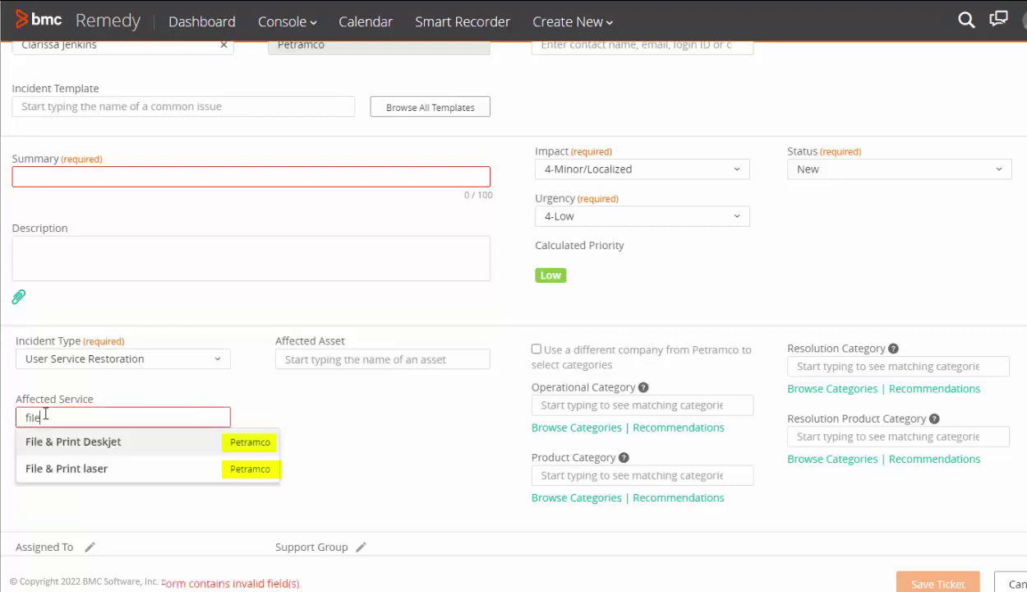
{"action": "left_click", "coordinate": [345, 355]}
{"action": "type", "text": "prin"}
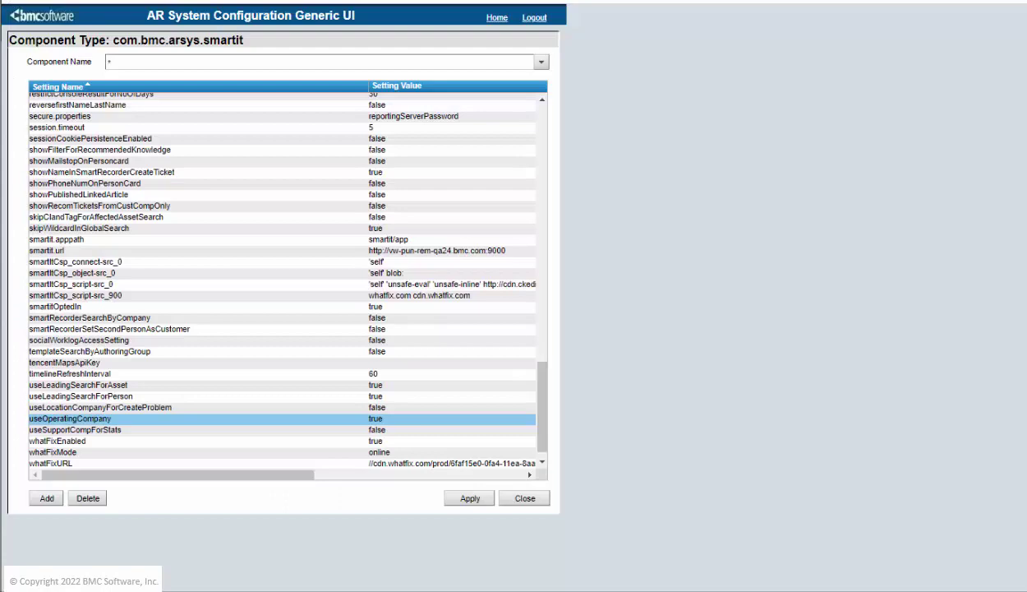
- Switch affectedCISearchByAssetPeopleRelation and affectedServiceSearchByAssetPeopleRelation back to true and apply
{"action": "mouse_move", "coordinate": [541, 436]}
{"action": "left_mouse_down"}
{"action": "mouse_move", "coordinate": [549, 294]}
{"action": "mouse_move", "coordinate": [538, 143]}
{"action": "left_mouse_up"}
{"action": "left_click", "coordinate": [397, 97]}
{"action": "type", "text": "tru"}
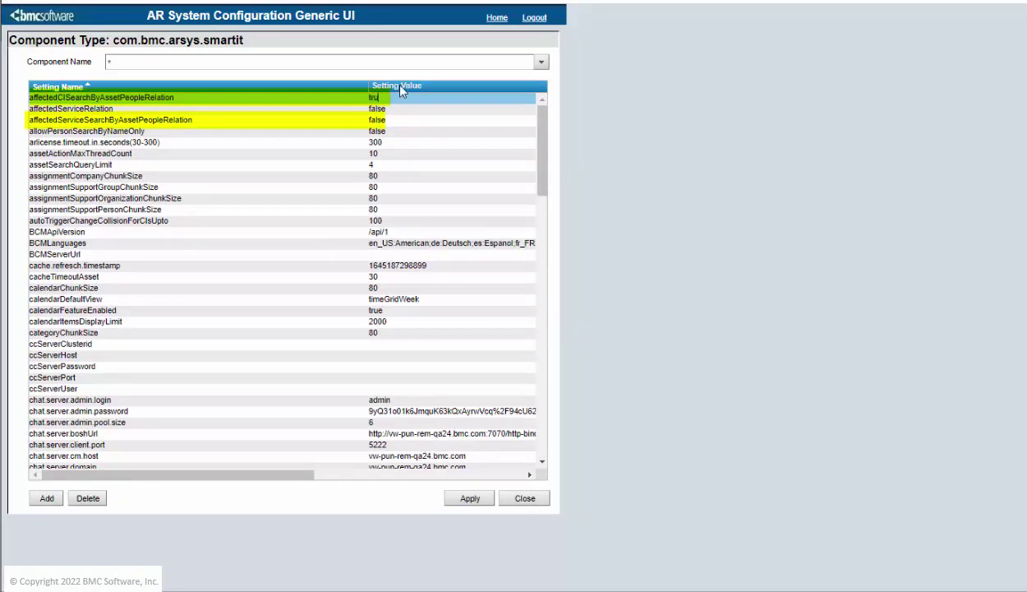
{"action": "type", "text": "e"}
{"action": "left_click", "coordinate": [416, 121]}
{"action": "double_click", "coordinate": [416, 120]}
{"action": "type", "text": "tr"}
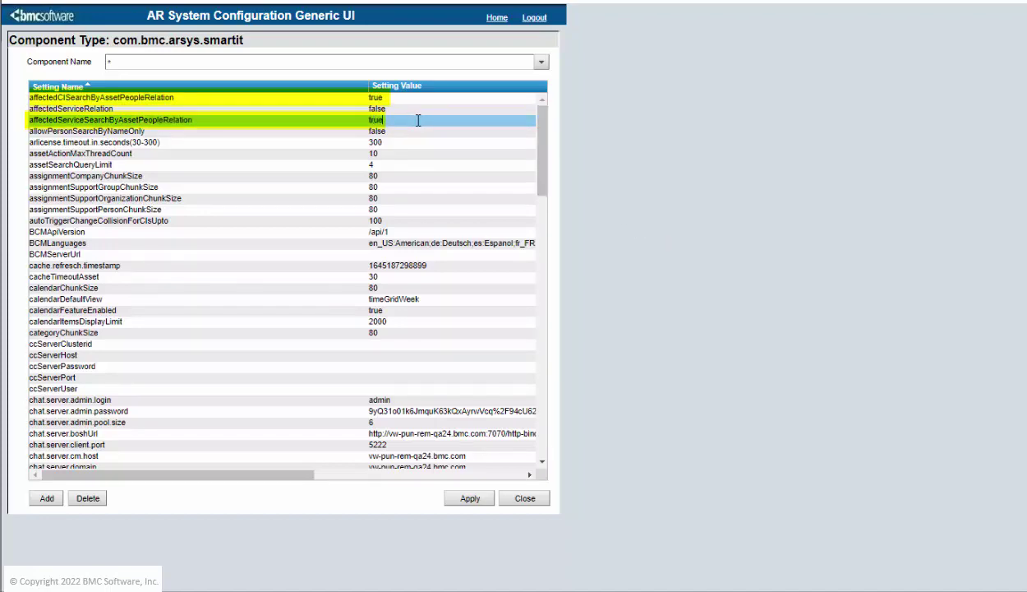
{"action": "left_click", "coordinate": [460, 498]}
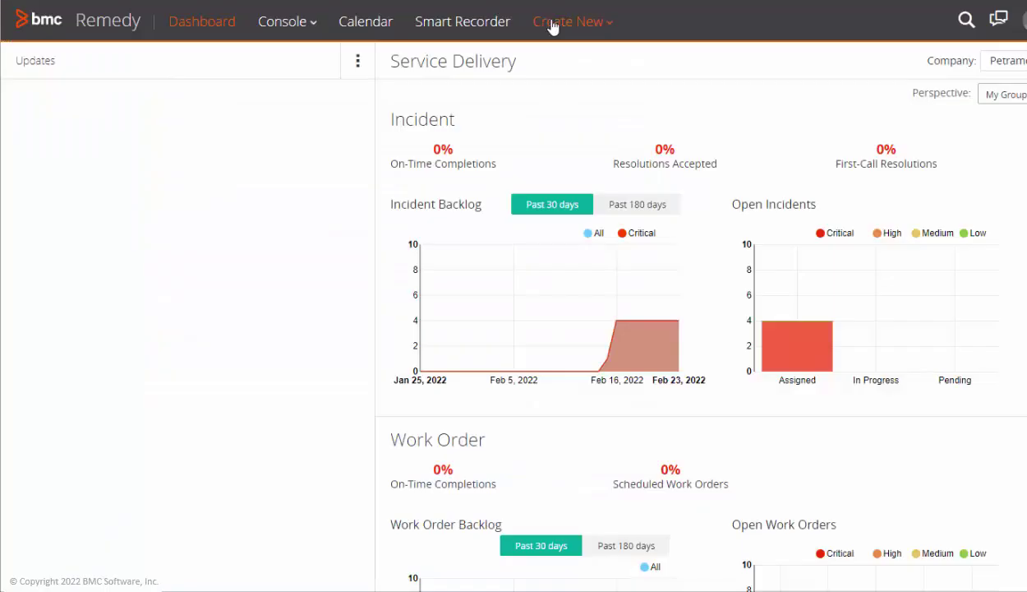
{"action": "left_click", "coordinate": [550, 25]}
- Start a new incident with the matching Petramco customer
{"action": "left_click", "coordinate": [561, 61]}
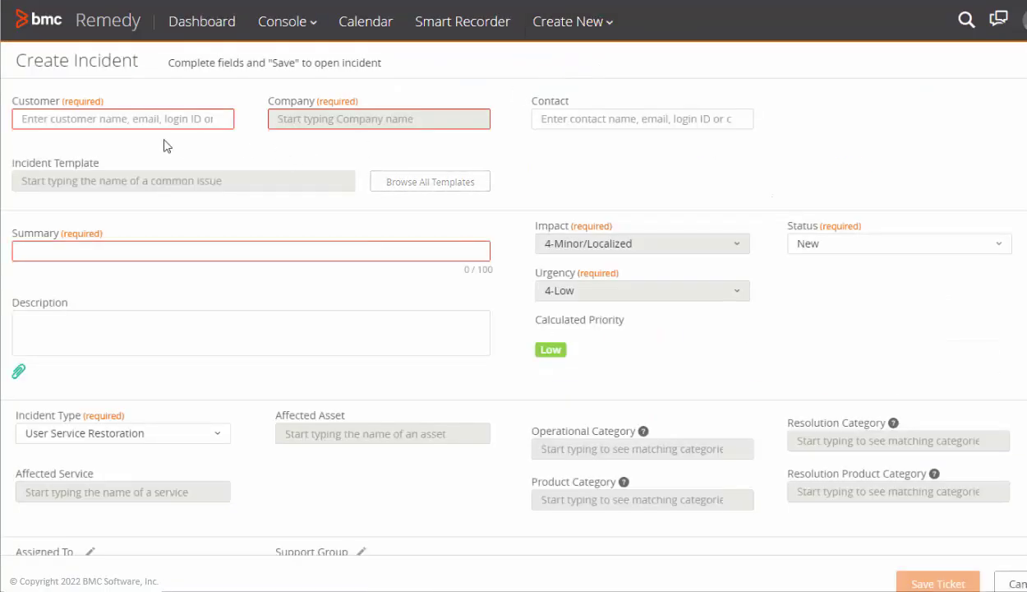
{"action": "left_click", "coordinate": [148, 118]}
{"action": "type", "text": "cjen"}
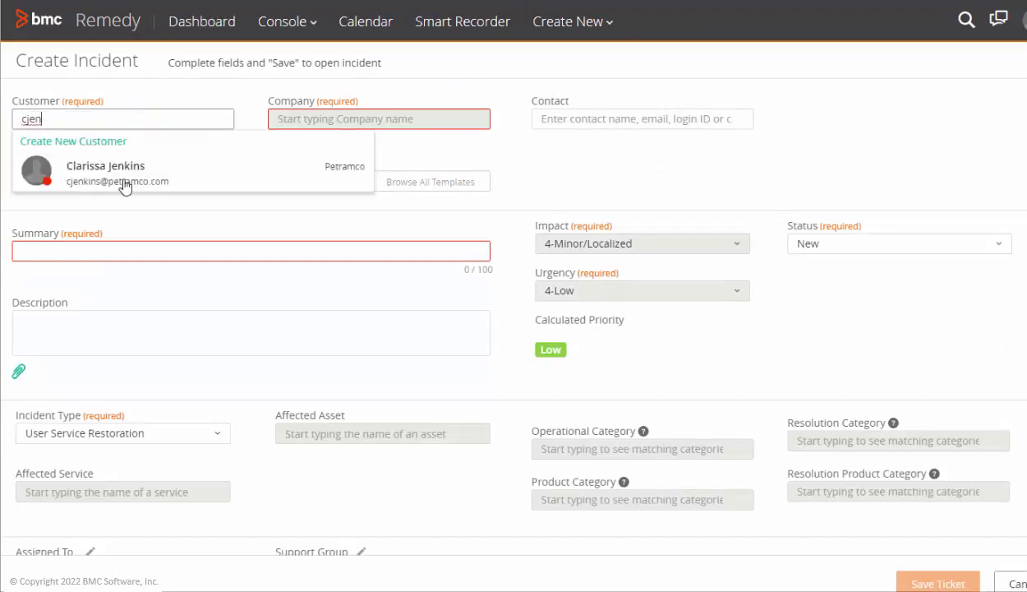
{"action": "left_click", "coordinate": [123, 177]}
- Search Affected Service for 'file' and begin an Affected Asset search
{"action": "scroll", "coordinate": [104, 355], "scroll_direction": "down", "scroll_amount": 2}
{"action": "left_click", "coordinate": [103, 340]}
{"action": "type", "text": "file"}
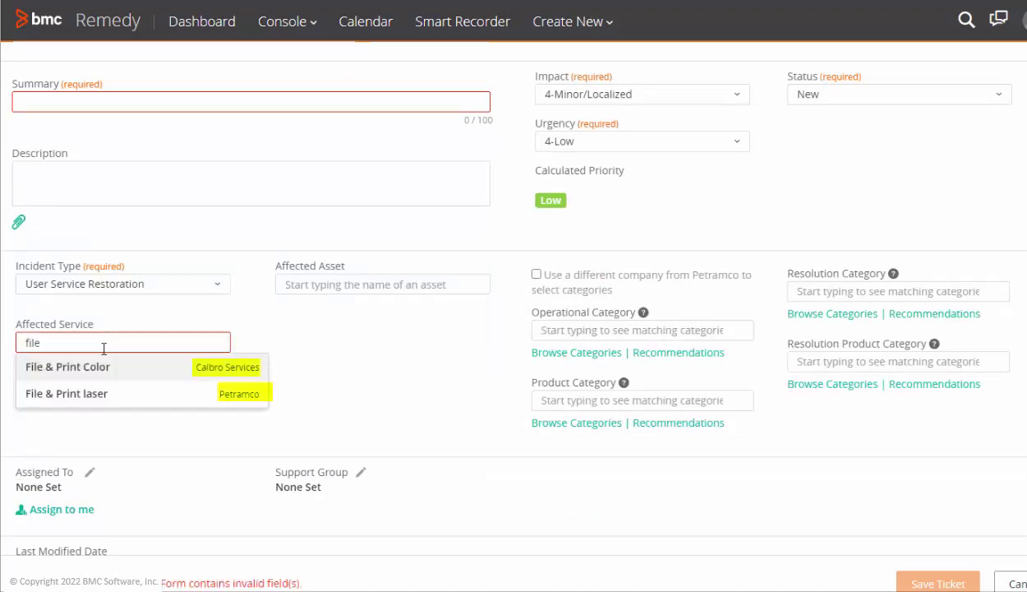
{"action": "left_click", "coordinate": [324, 286]}
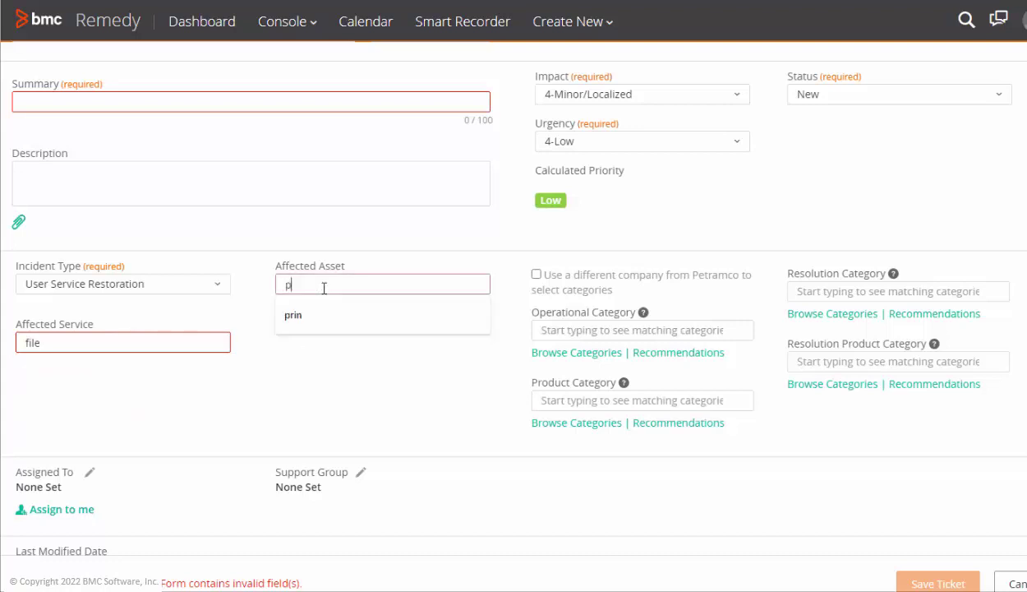